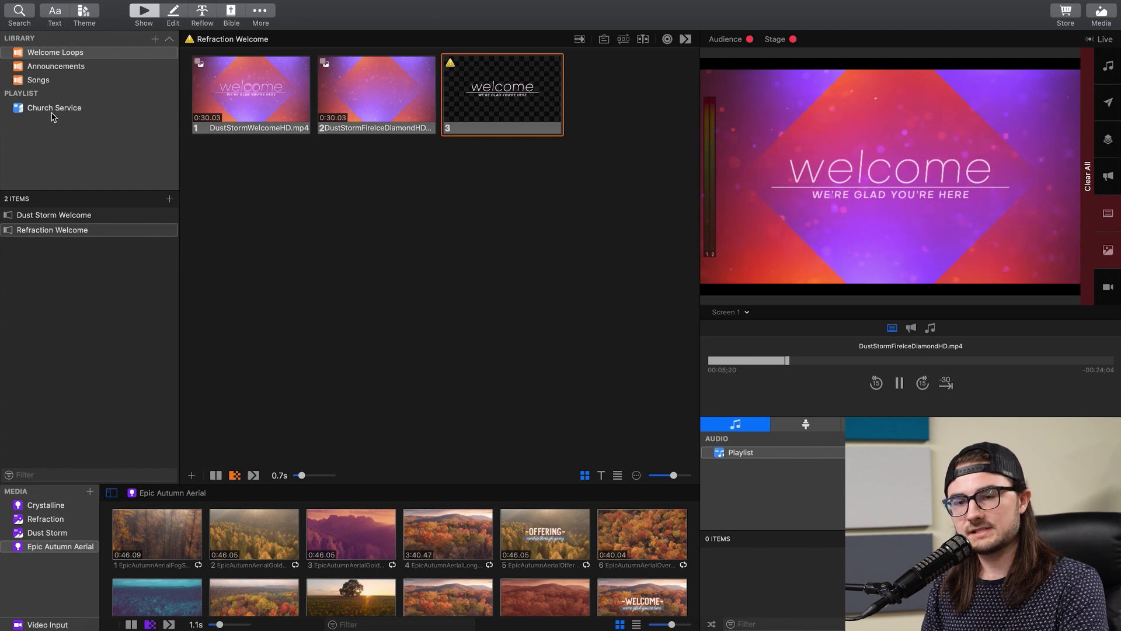
Show the Refraction background videos in the media bin
{"action": "left_click", "coordinate": [46, 519]}
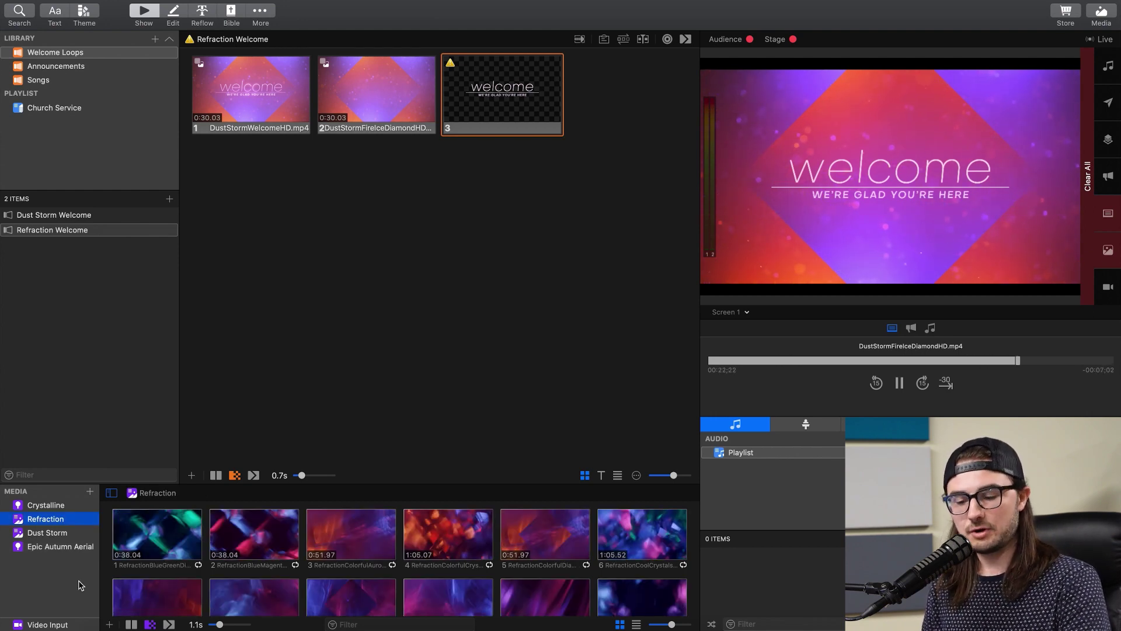
Preview the Media + playlist options and the bottom-left media import options, then dismiss both
{"action": "left_click", "coordinate": [90, 492]}
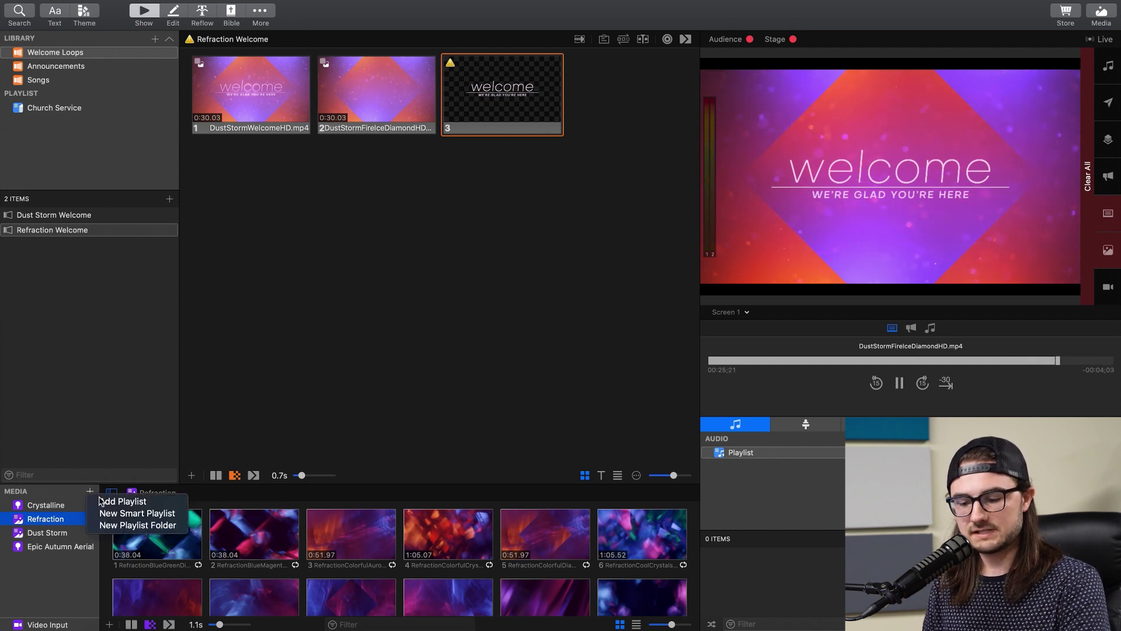
{"action": "left_click", "coordinate": [15, 524]}
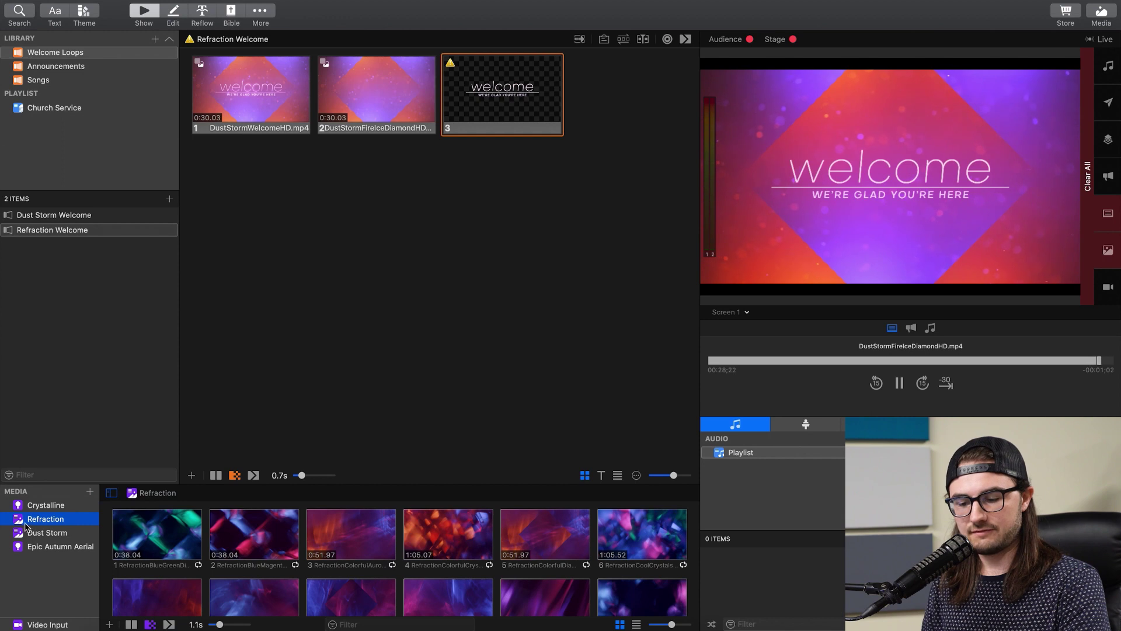
{"action": "left_click", "coordinate": [109, 625]}
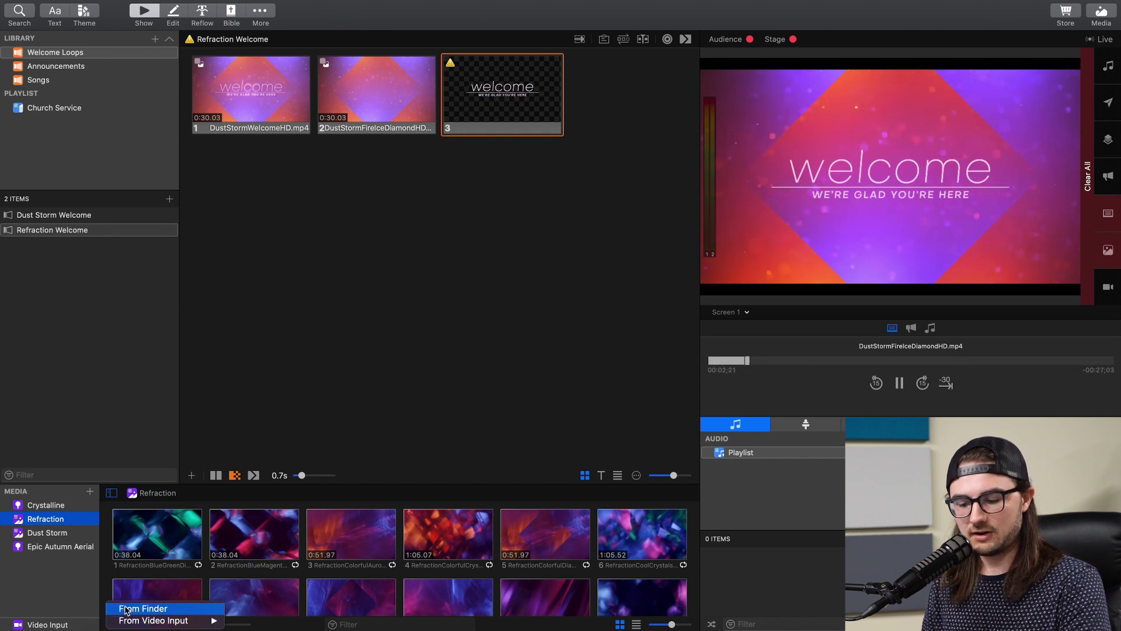
{"action": "left_click", "coordinate": [84, 596]}
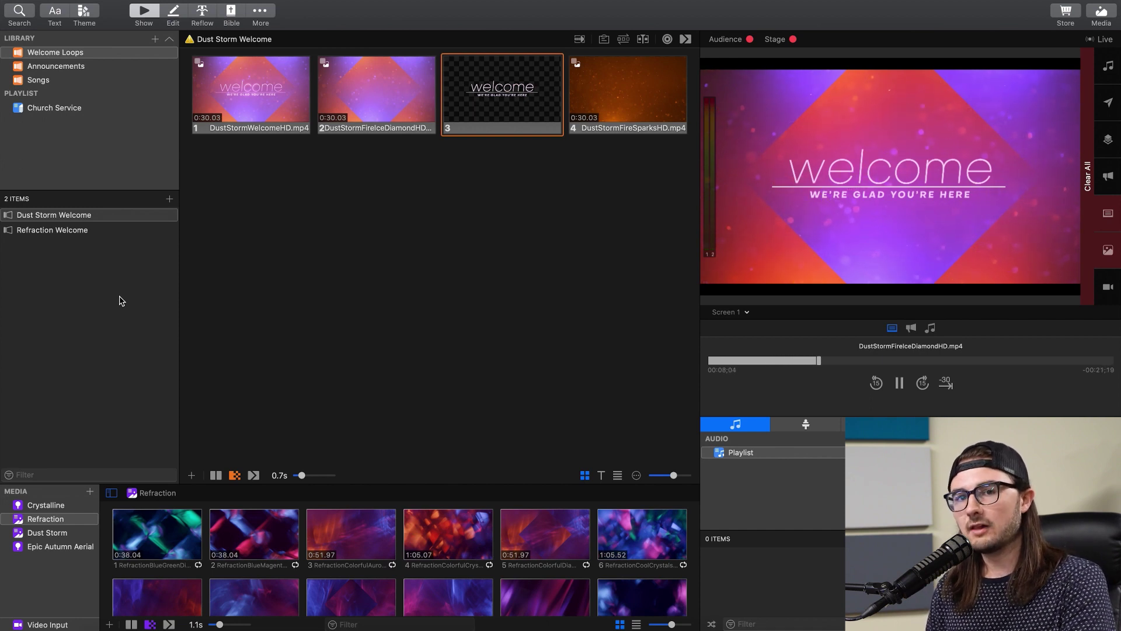
Send Announcement Slideshow slide 1 live from the Announcements library, then switch to the Songs library
{"action": "left_click", "coordinate": [75, 67]}
{"action": "left_click", "coordinate": [48, 216]}
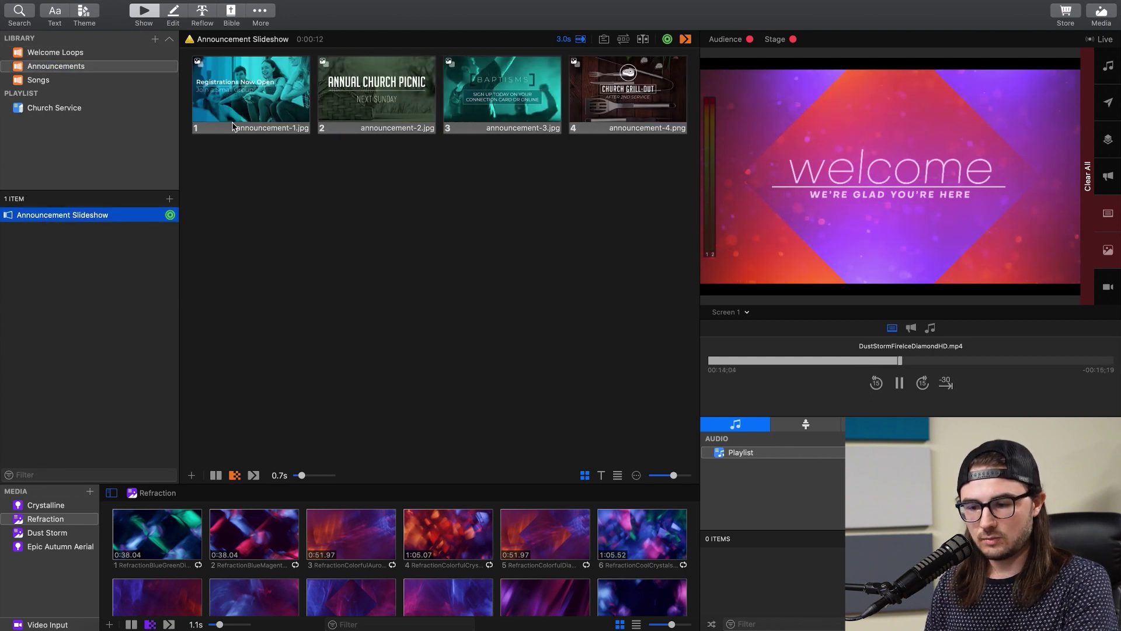
{"action": "left_click", "coordinate": [269, 96]}
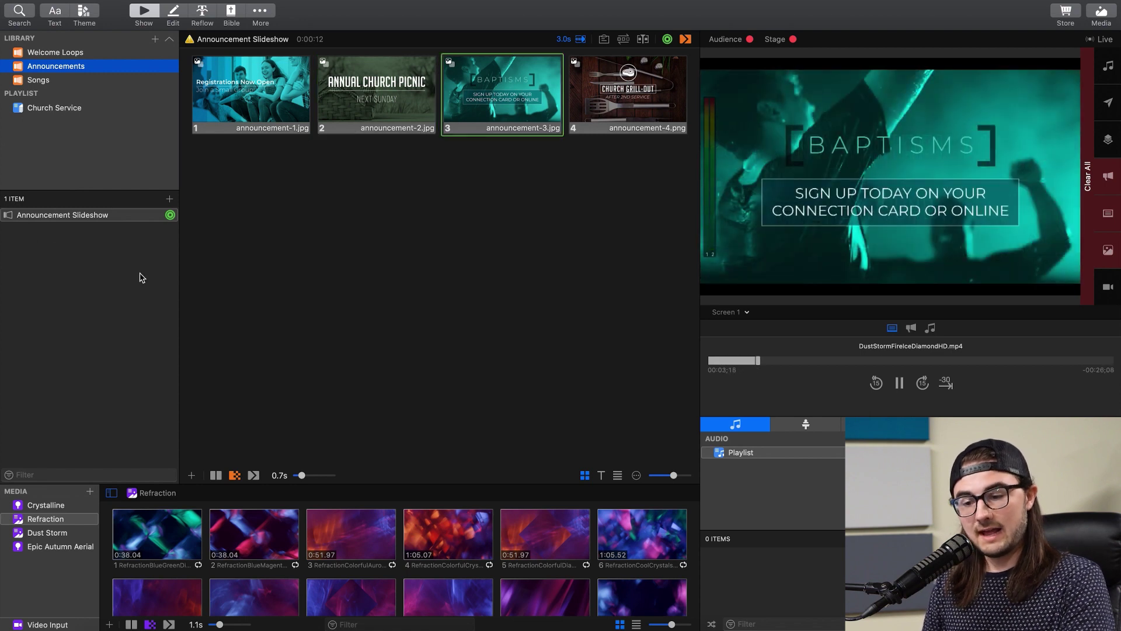
{"action": "left_click", "coordinate": [39, 84]}
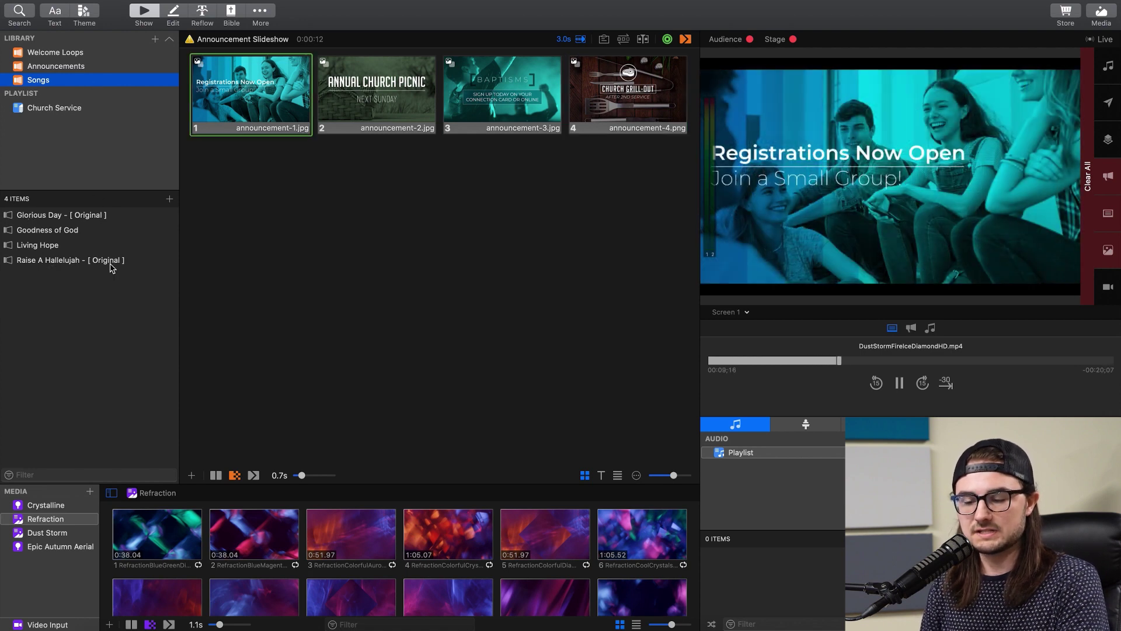
Select Living Hope and preview the Library + creation options and its Move to actions
{"action": "left_click", "coordinate": [120, 246]}
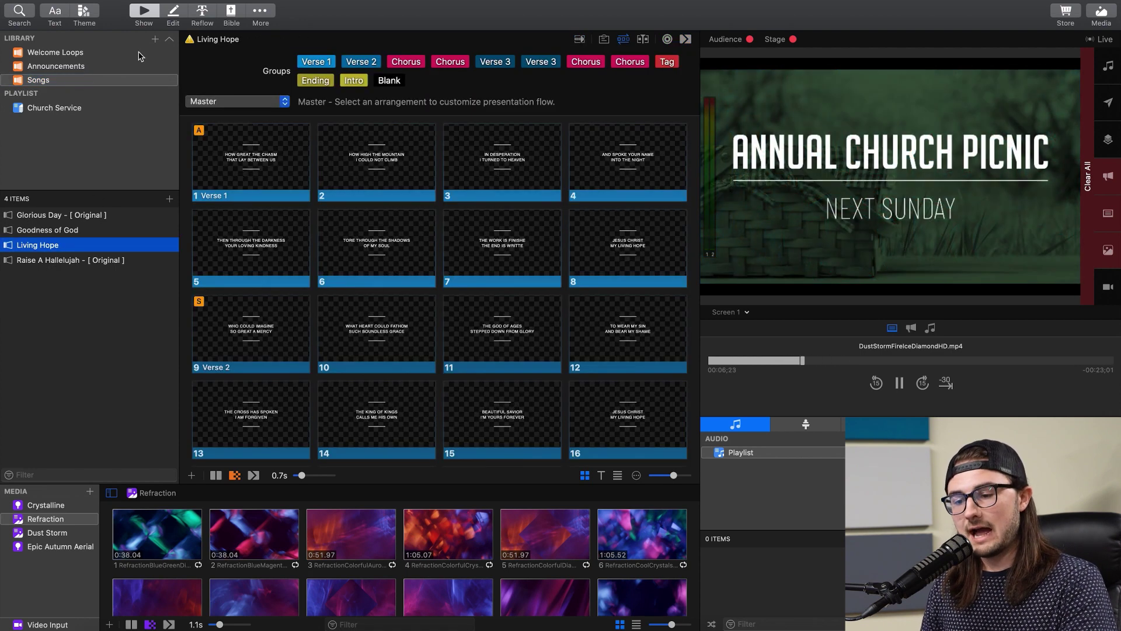
{"action": "left_click", "coordinate": [155, 39]}
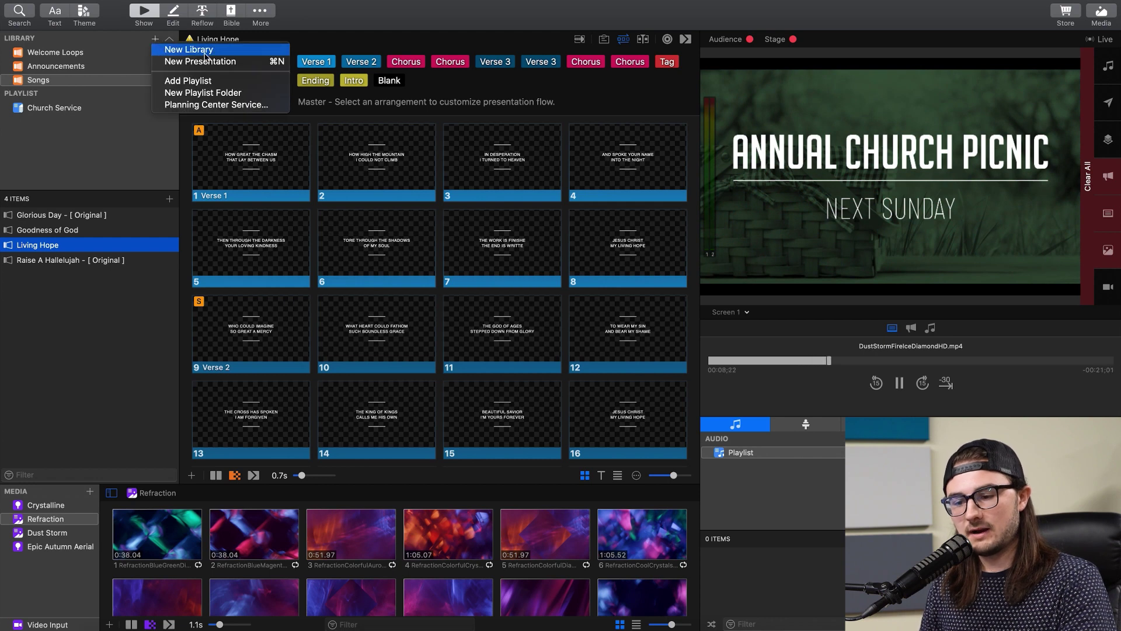
{"action": "left_click", "coordinate": [88, 160]}
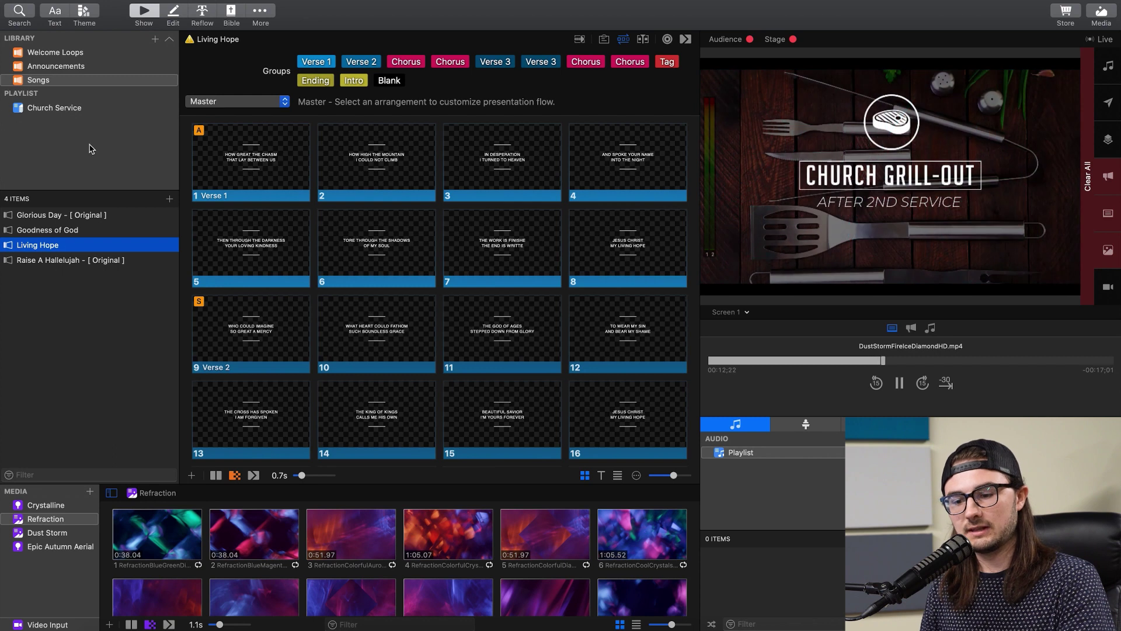
{"action": "right_click", "coordinate": [35, 248]}
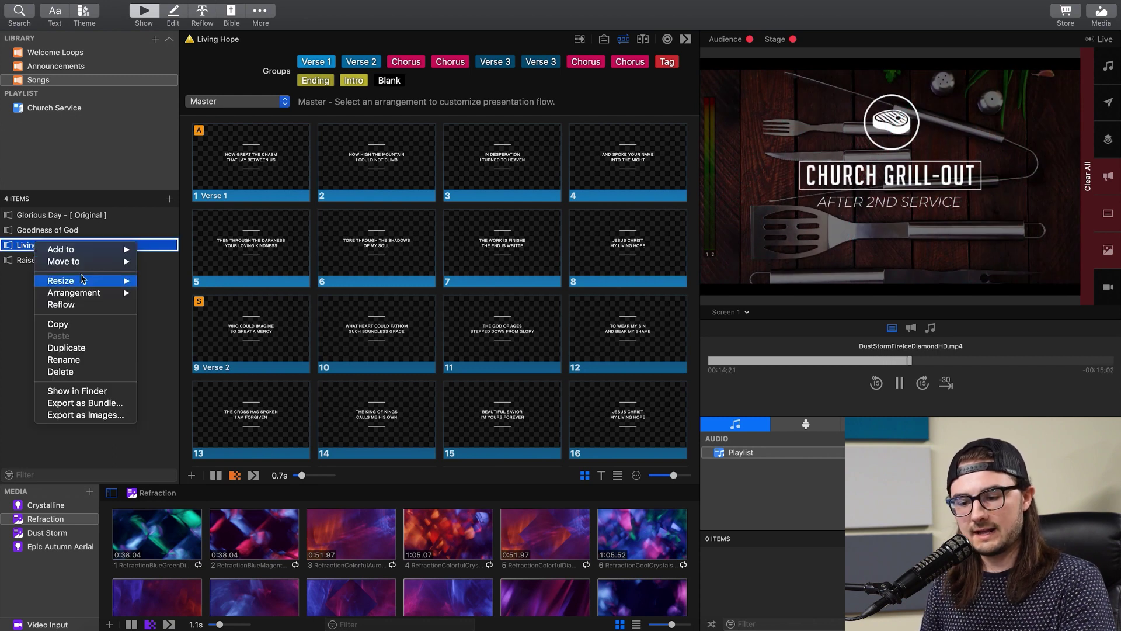
{"action": "mouse_move", "coordinate": [105, 261]}
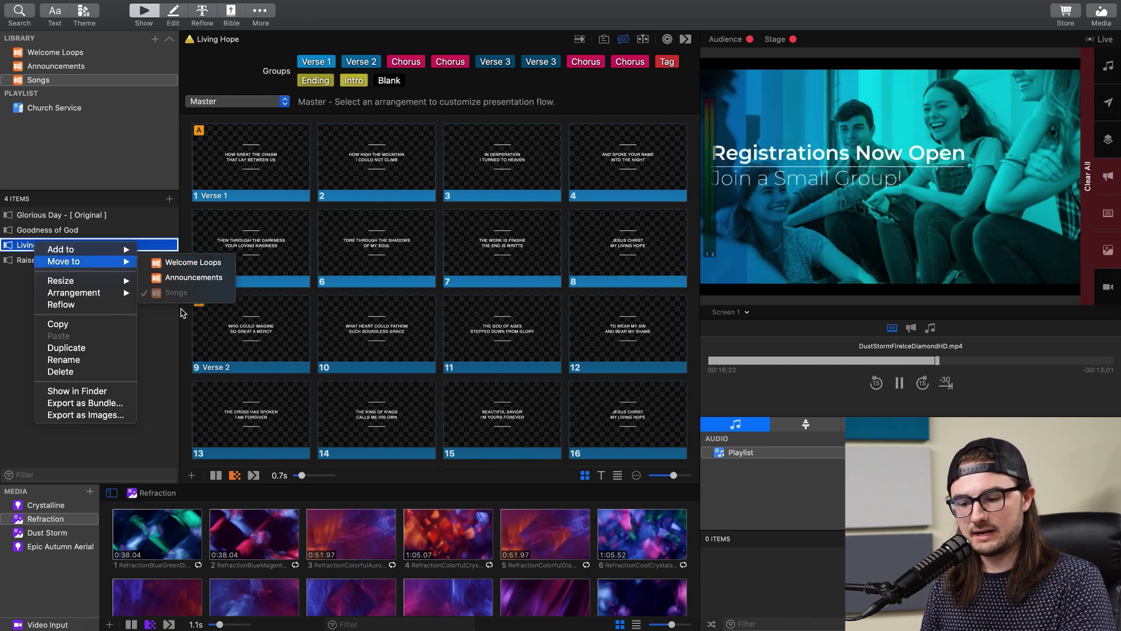
{"action": "left_click", "coordinate": [15, 244]}
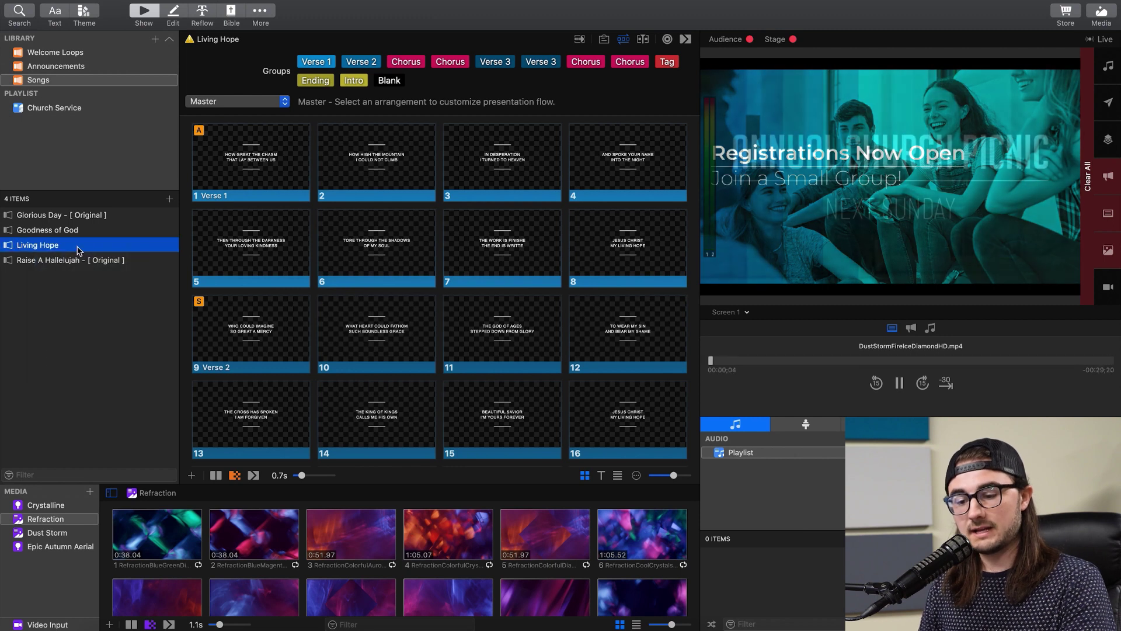
Drag Living Hope into Announcements, then open Goodness of God and the Church Service playlist
{"action": "left_click_drag", "start_coordinate": [24, 244], "coordinate": [69, 71]}
{"action": "left_click", "coordinate": [73, 231]}
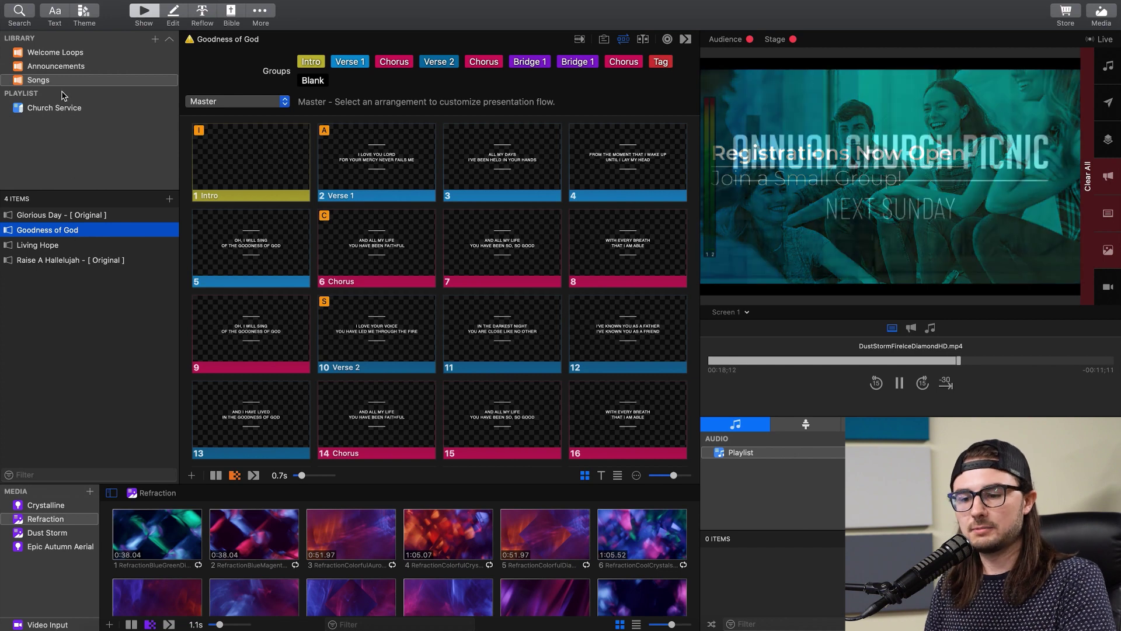
{"action": "left_click", "coordinate": [45, 111]}
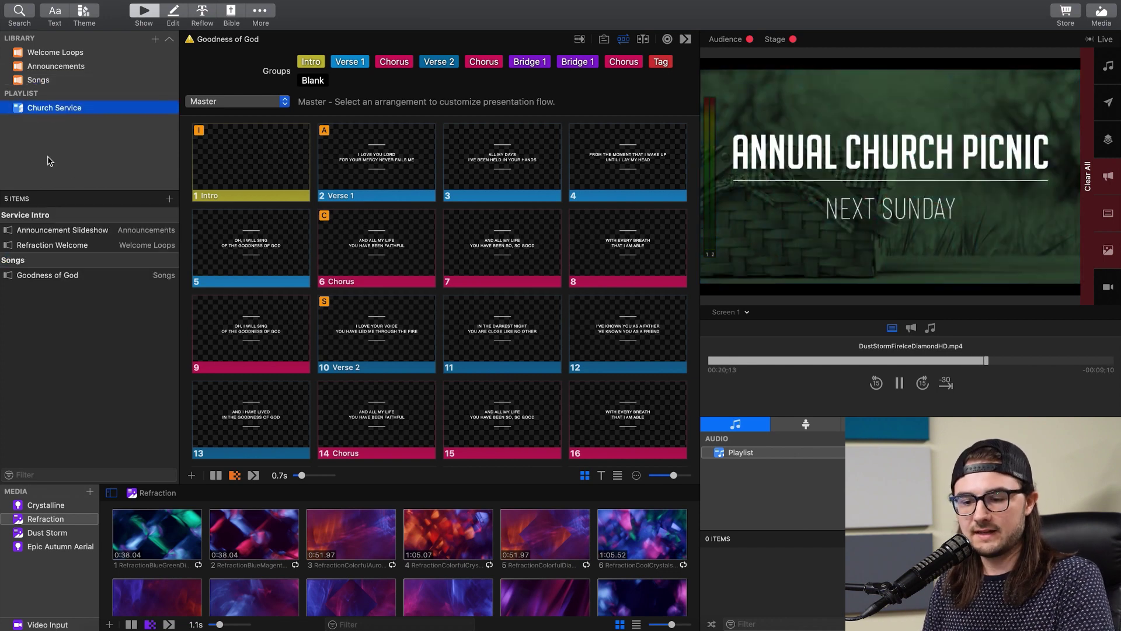
Jump to Announcement Slideshow in the Church Service playlist and scroll through the combined items
{"action": "left_click", "coordinate": [43, 232]}
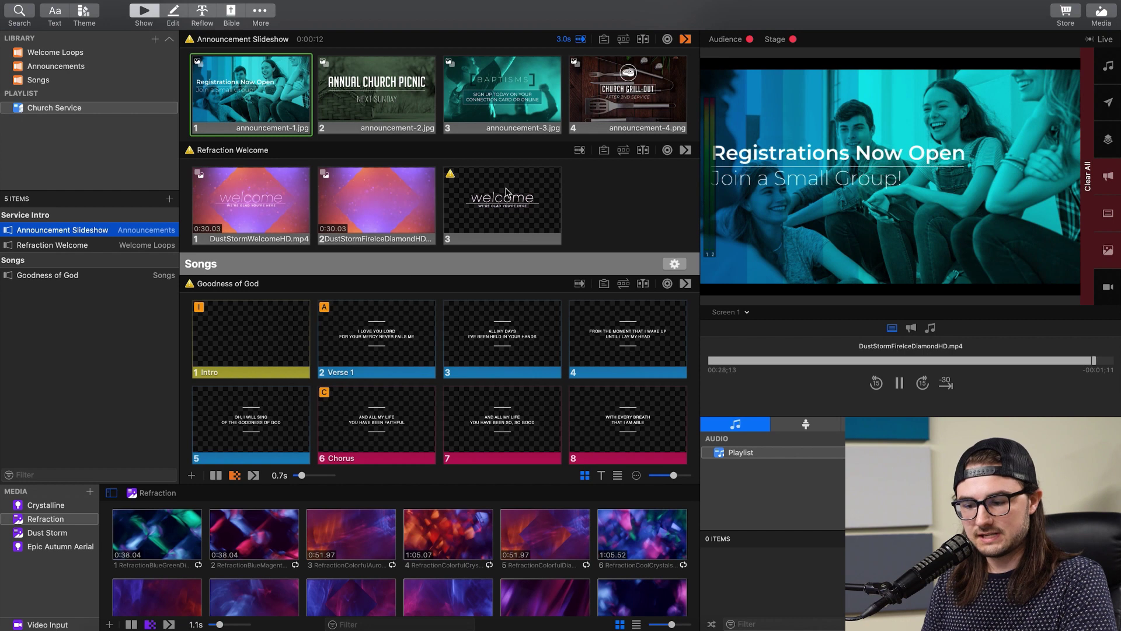
{"action": "scroll", "coordinate": [467, 277], "scroll_direction": "down", "scroll_amount": 3}
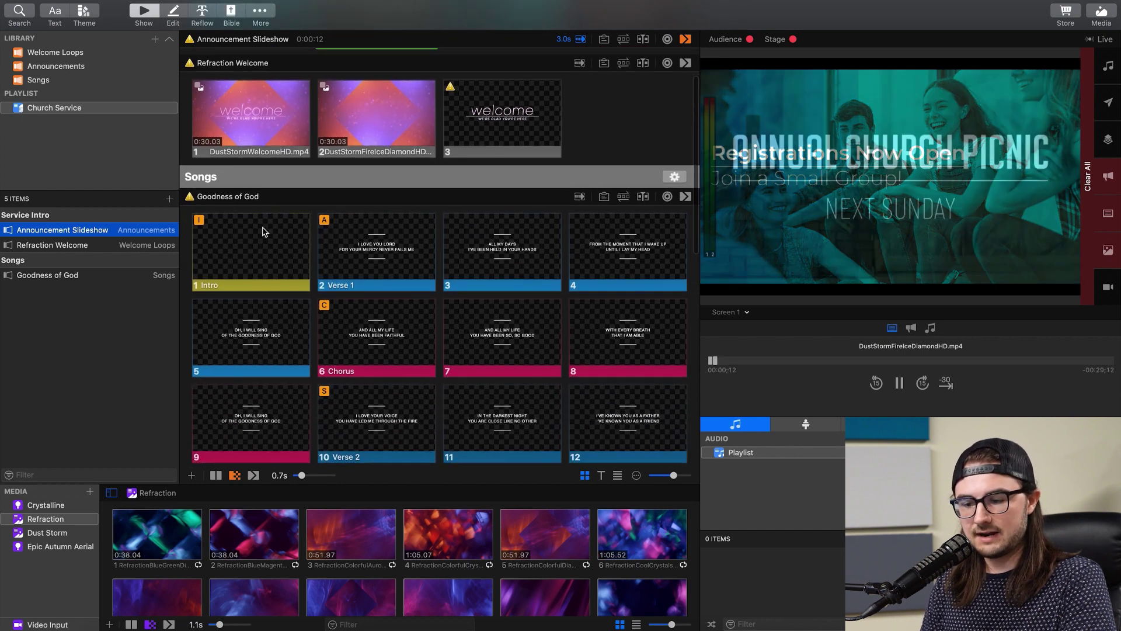
{"action": "scroll", "coordinate": [414, 238], "scroll_direction": "up", "scroll_amount": 4}
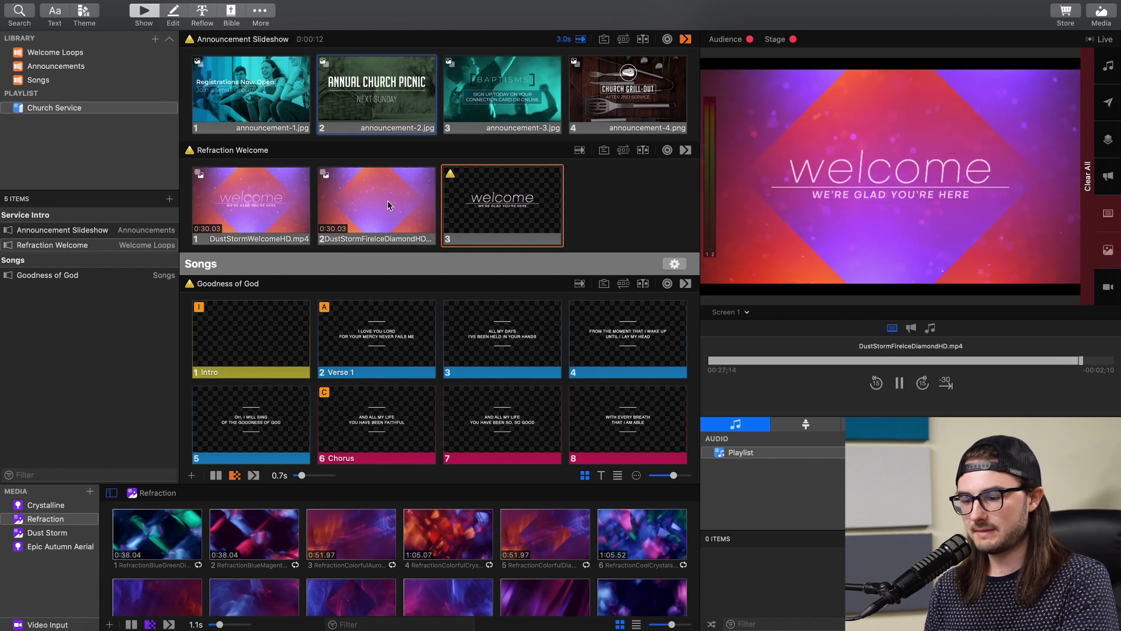
Put the Refraction Welcome text slide live over the diamond background video
{"action": "left_click", "coordinate": [536, 215]}
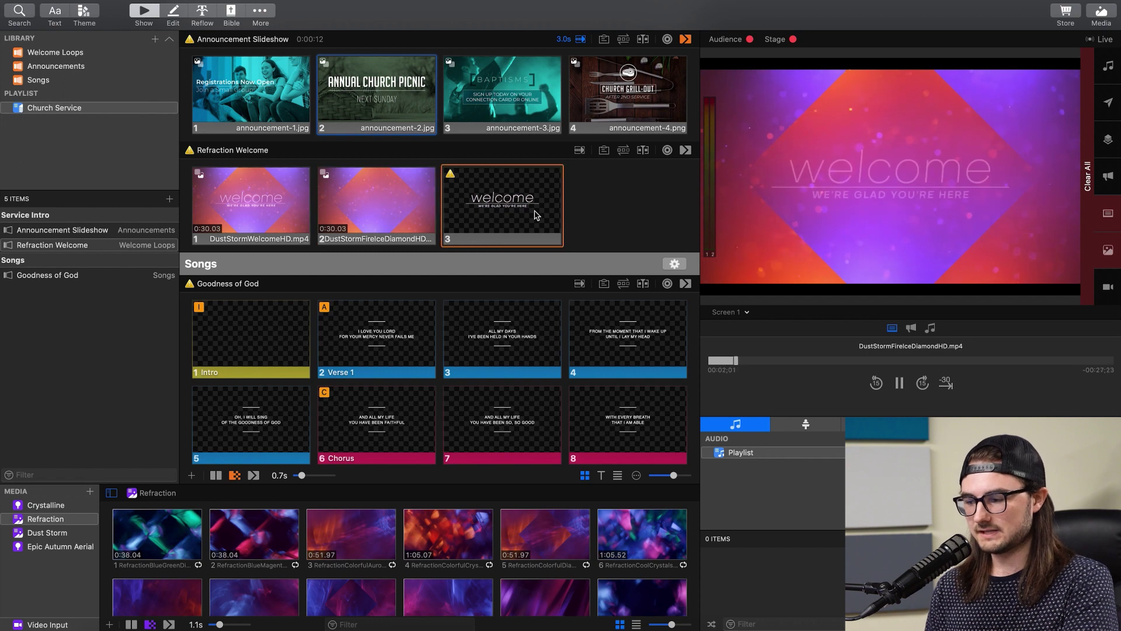
Clear Slide, then Clear Background, retrigger the diamond background and welcome text, then Clear All
{"action": "left_click", "coordinate": [1109, 215]}
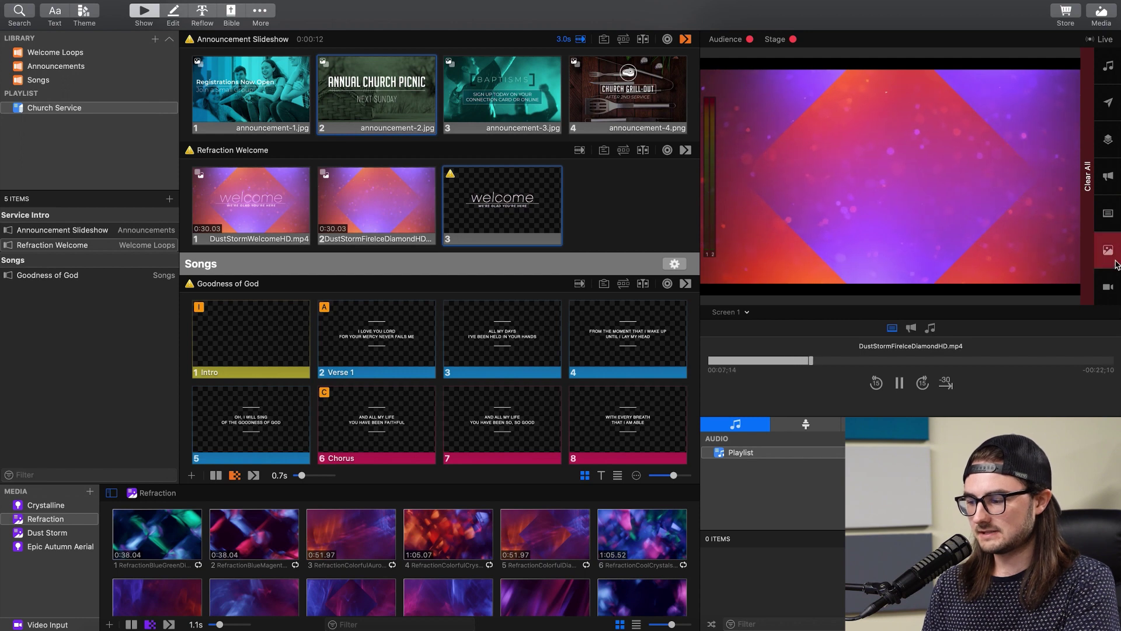
{"action": "left_click", "coordinate": [1116, 262]}
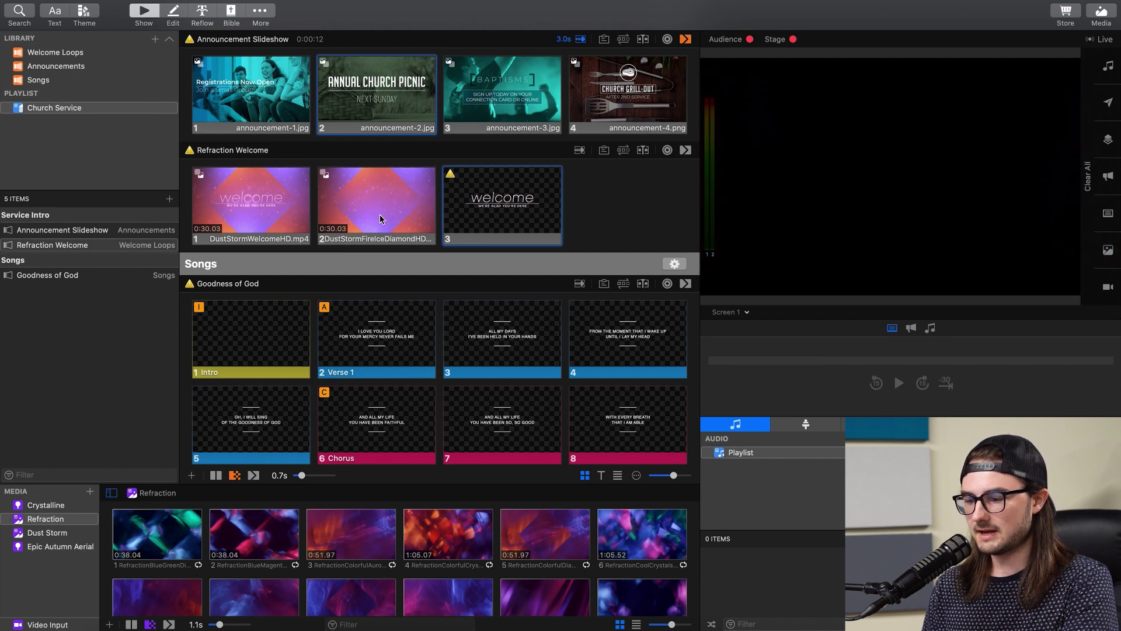
{"action": "left_click", "coordinate": [381, 219]}
{"action": "left_click", "coordinate": [526, 215]}
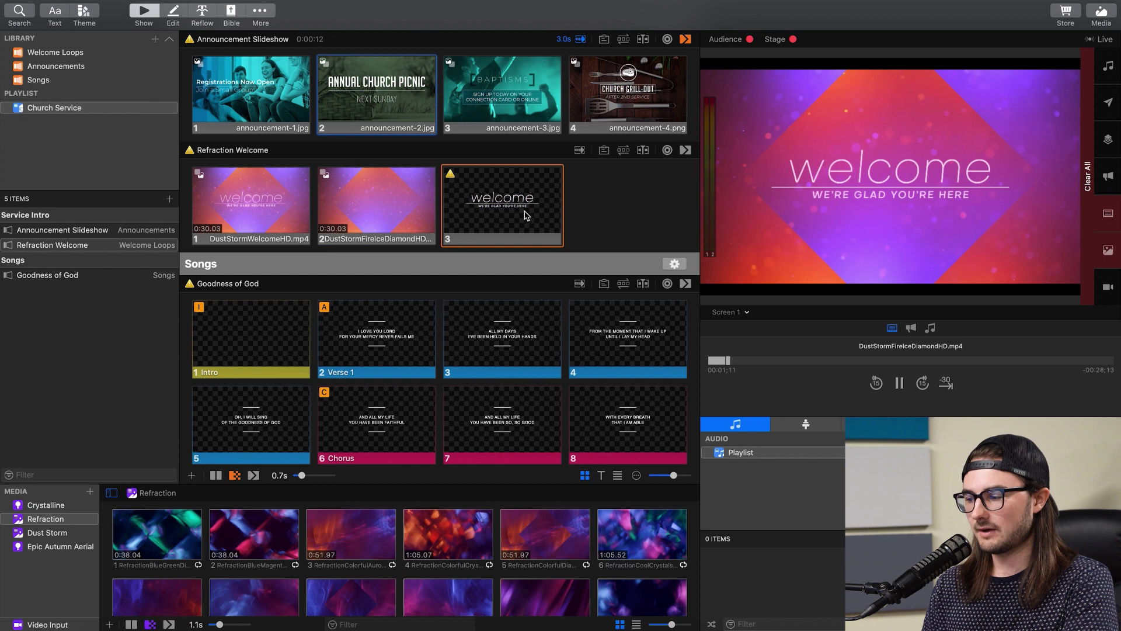
{"action": "left_click", "coordinate": [1088, 172]}
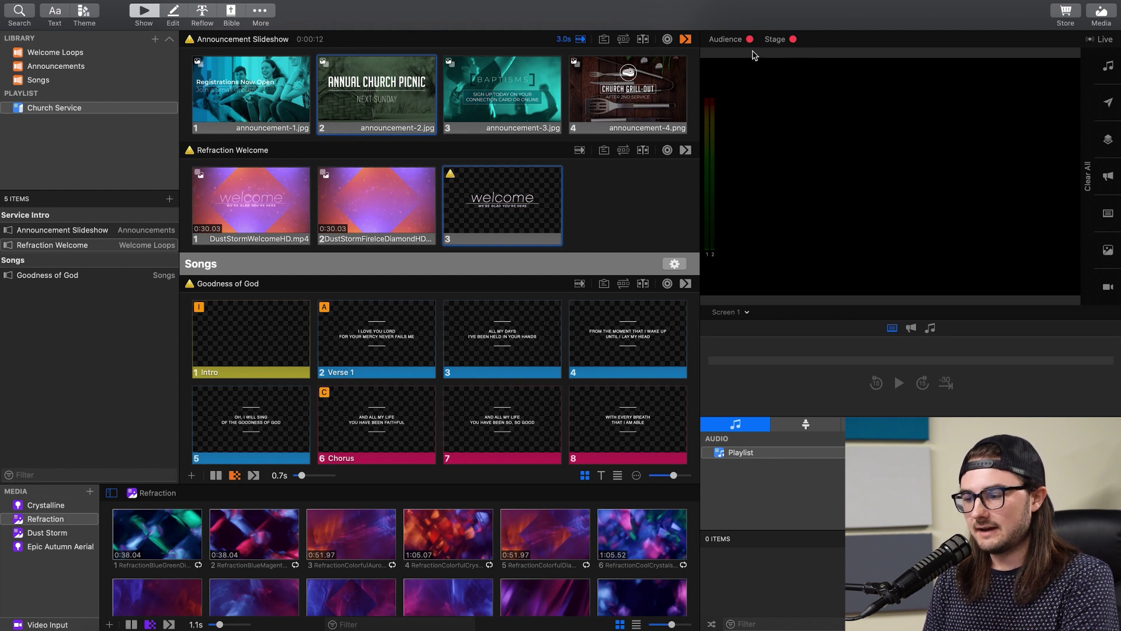
{"action": "left_click", "coordinate": [794, 39]}
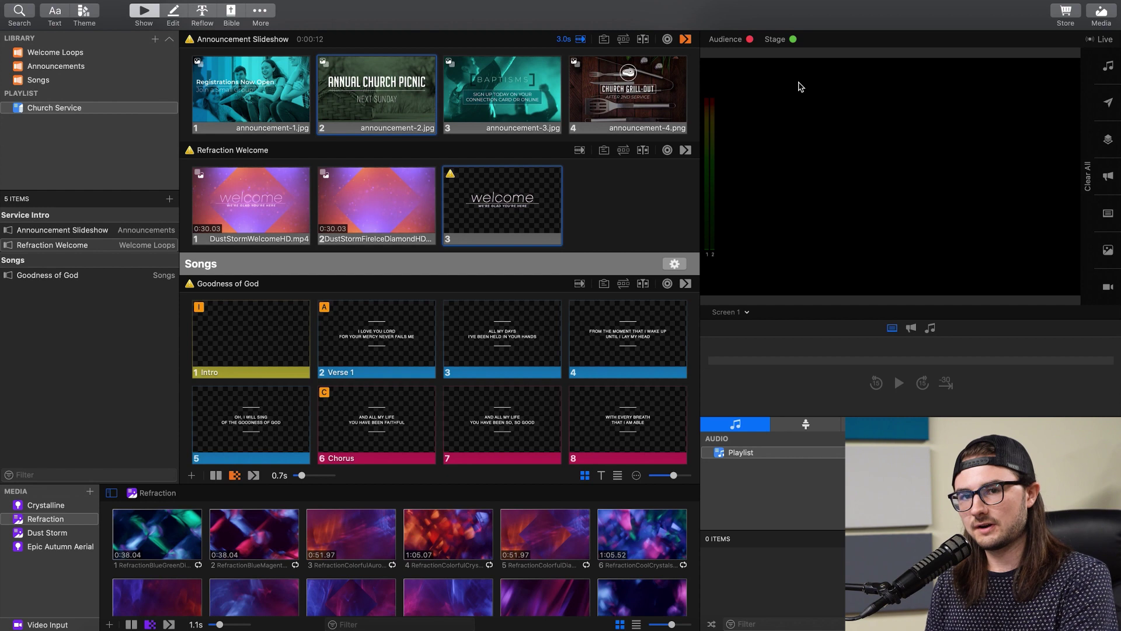
{"action": "left_click", "coordinate": [793, 39]}
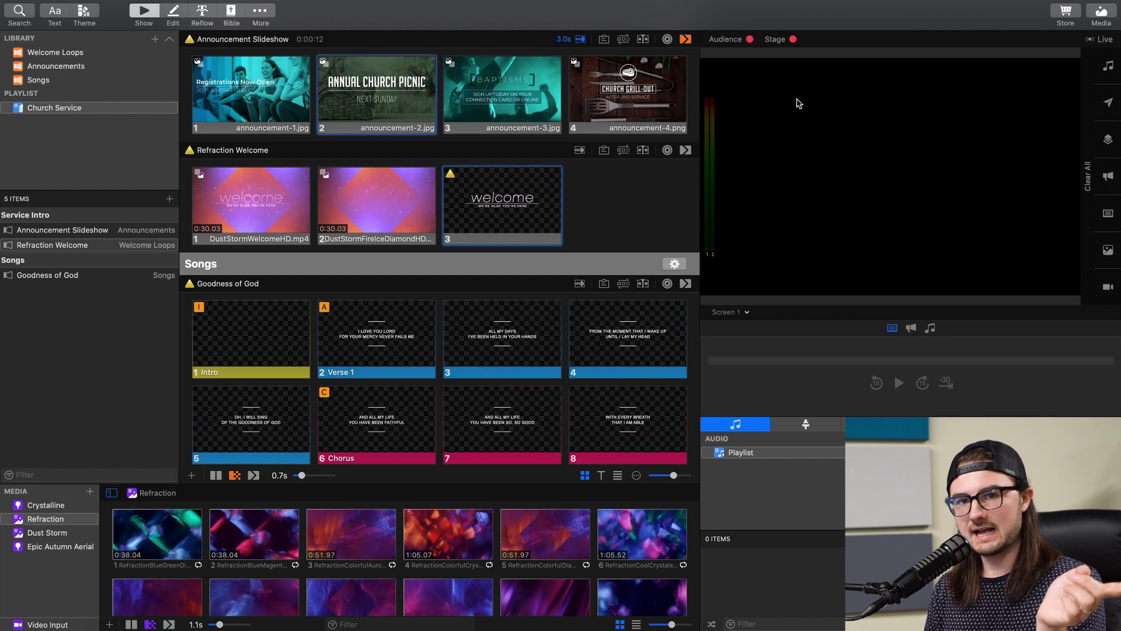
{"action": "left_click", "coordinate": [747, 313]}
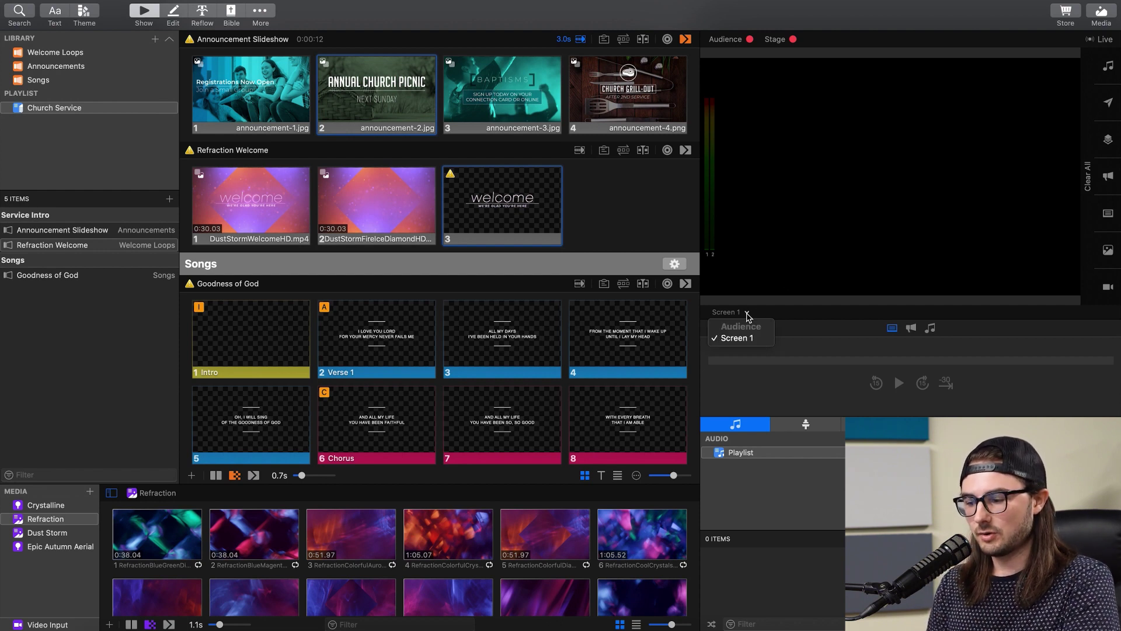
{"action": "key", "text": "Escape"}
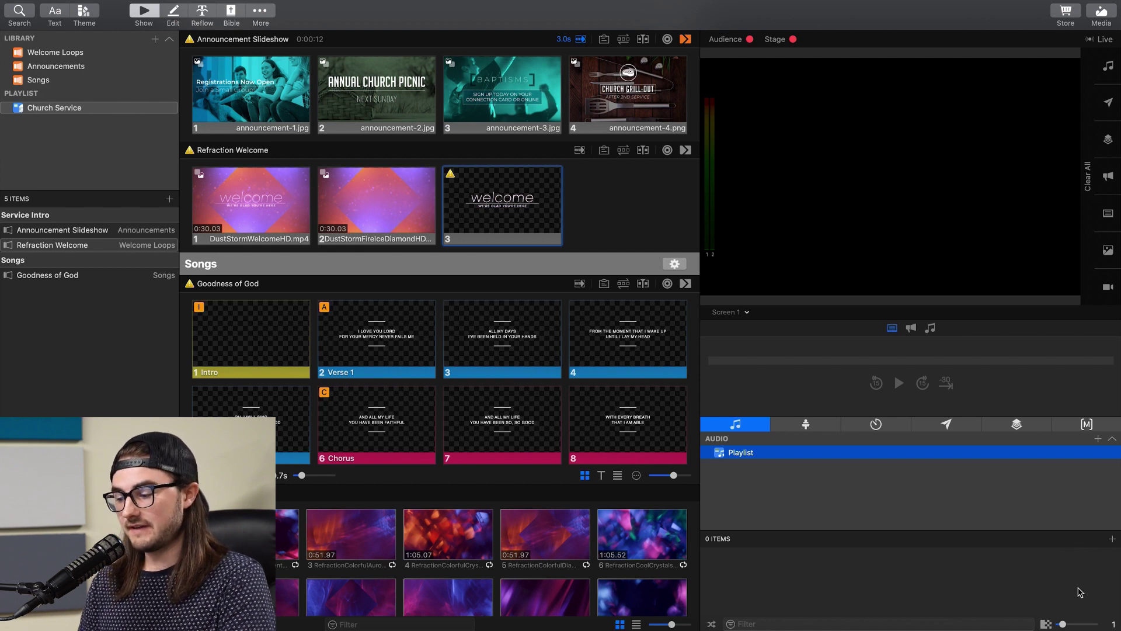
Drag the audio transition slider from 1 to 5.1 seconds
{"action": "left_click_drag", "start_coordinate": [1073, 627], "coordinate": [1083, 626]}
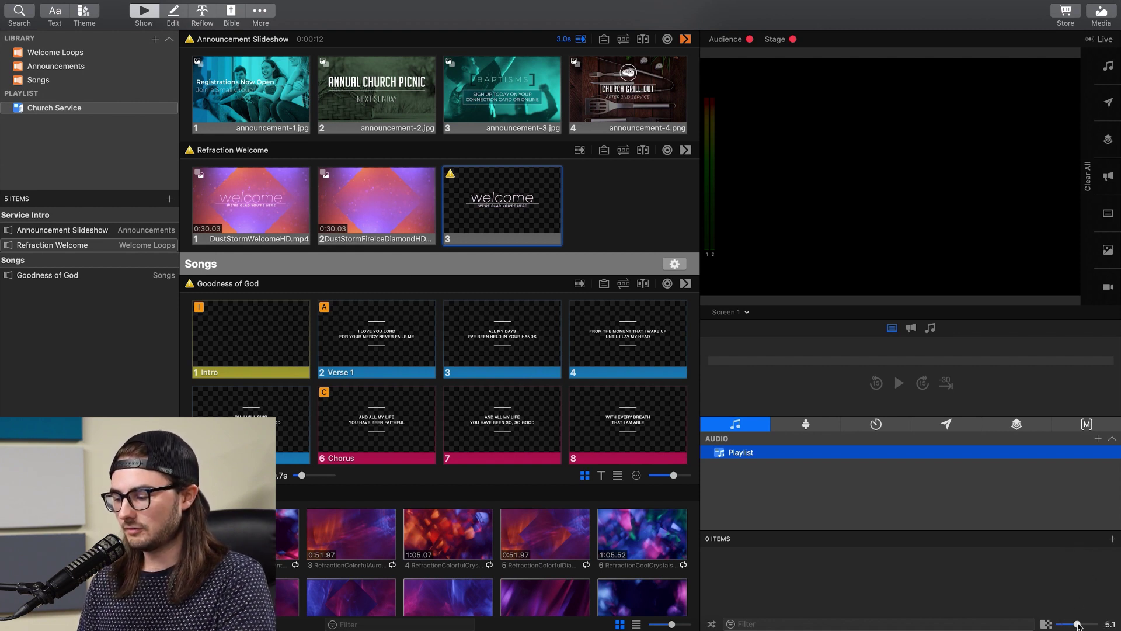